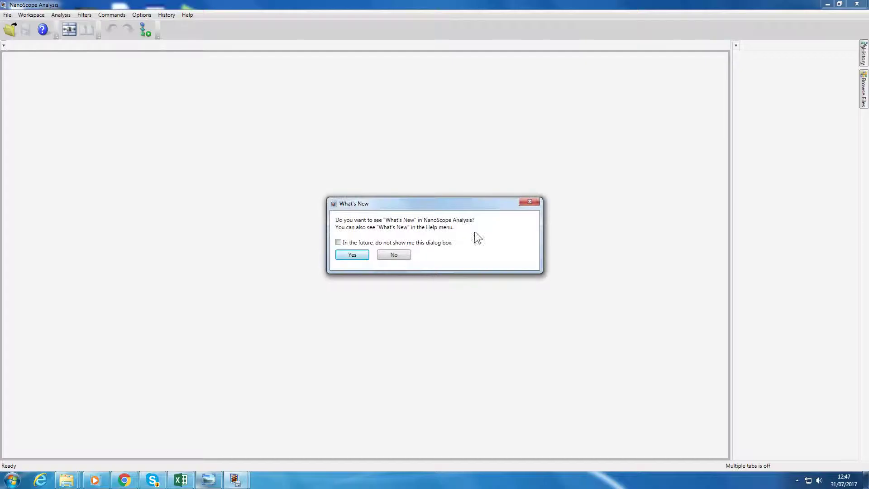
Dismiss the What's New prompt and open the AFM image file tpgnrh 2-1 max.000 from the Max folder.
click(526, 200)
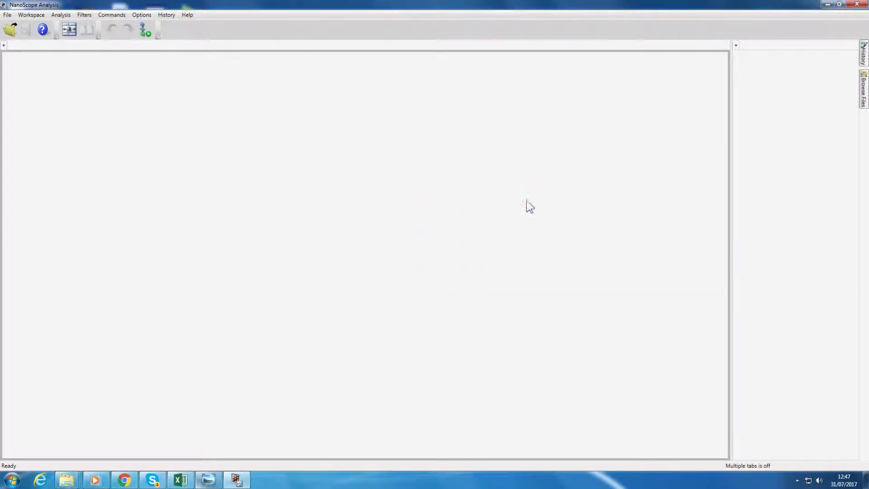
click(11, 29)
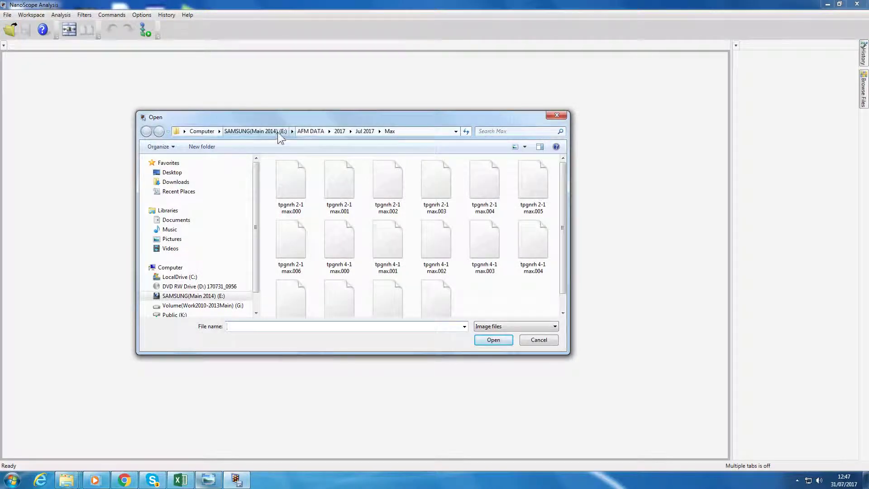
click(297, 175)
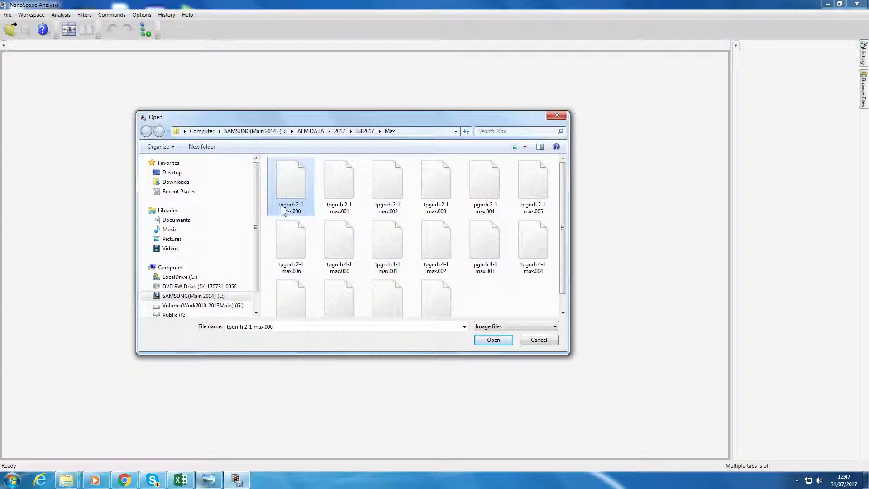
double_click(300, 186)
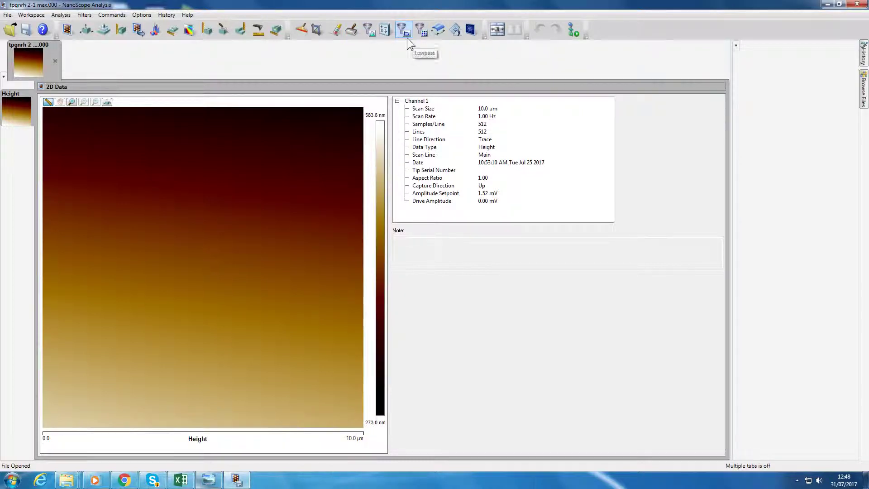
Try a first-order XY Plane Fit without thresholding on the height image, and undo it.
click(438, 32)
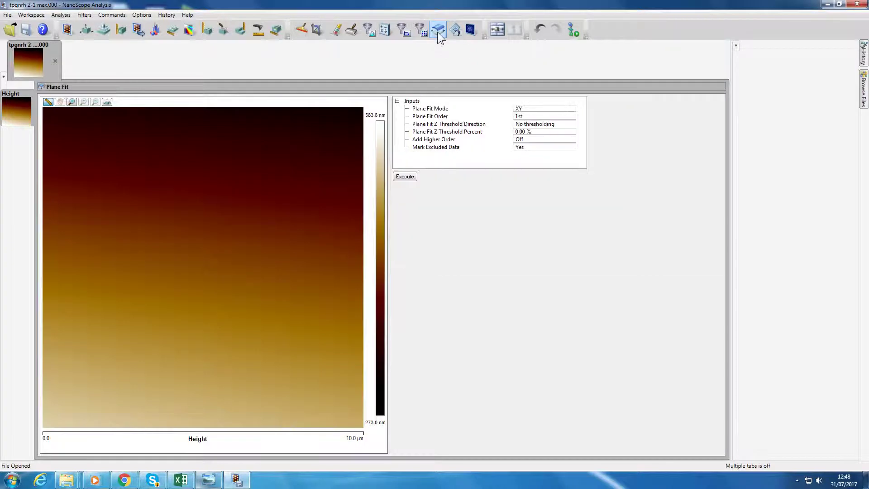
click(411, 178)
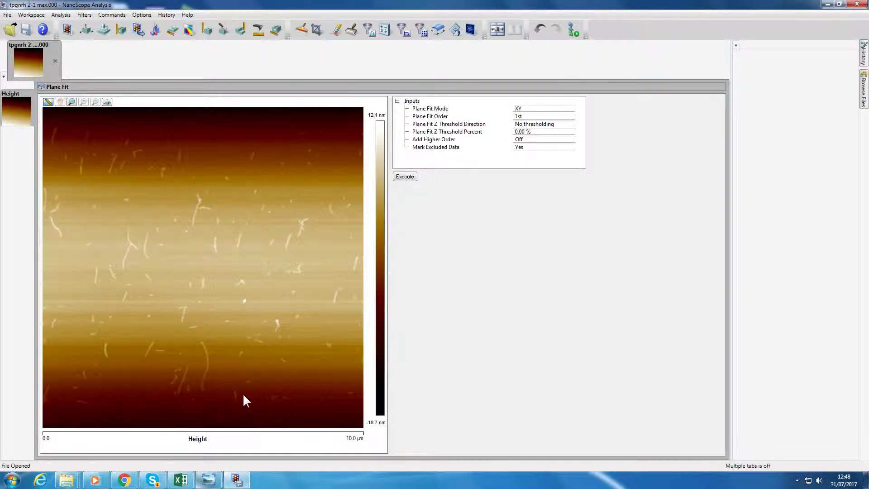
click(540, 30)
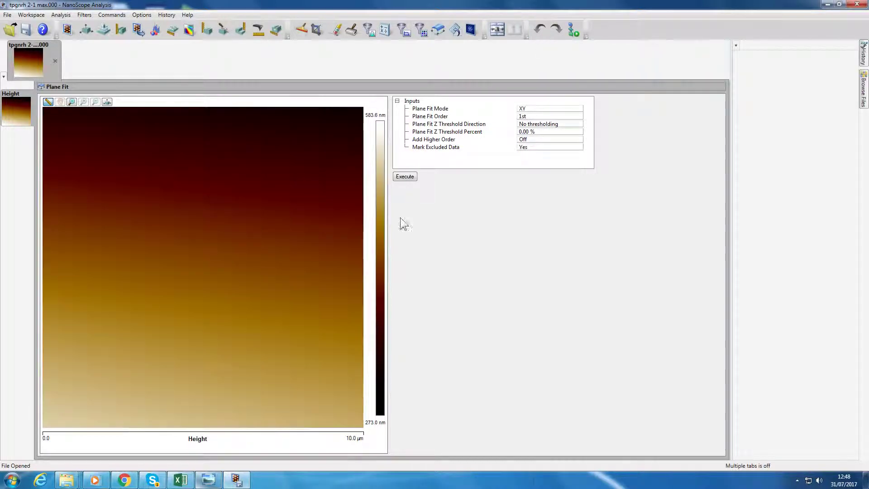
Flatten the height image with a 1st-order fit and no thresholding, and display it as a 3D image.
click(353, 31)
click(404, 185)
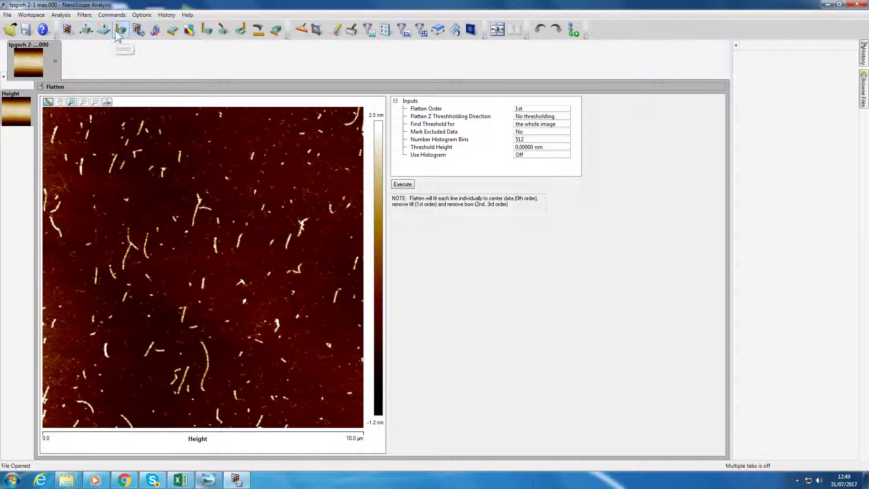
click(89, 31)
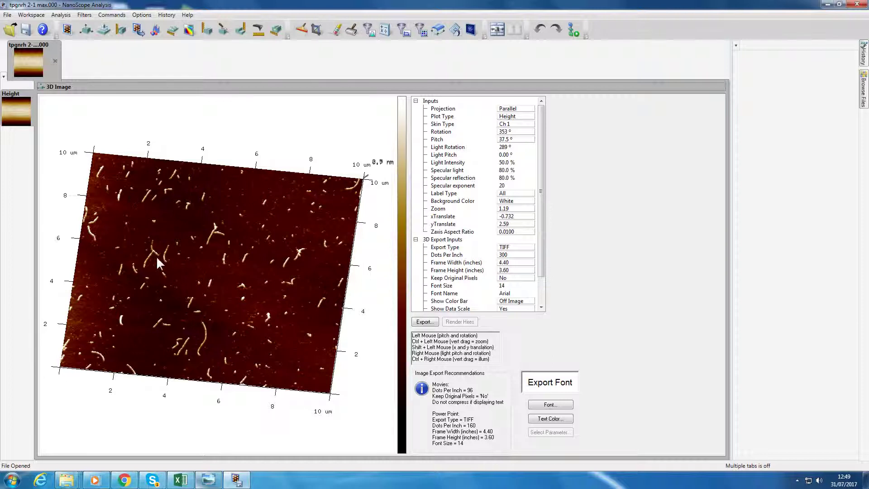
Try a black background for the 3D image and set it back to white.
click(507, 200)
click(515, 208)
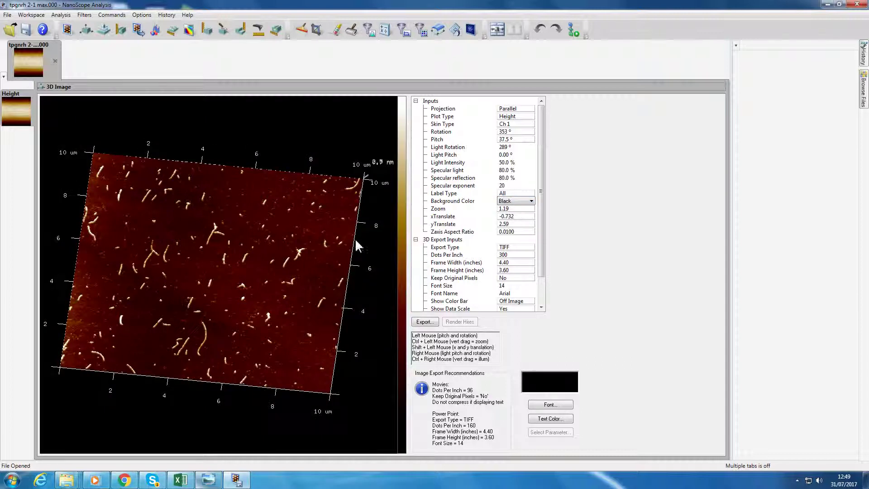
click(526, 202)
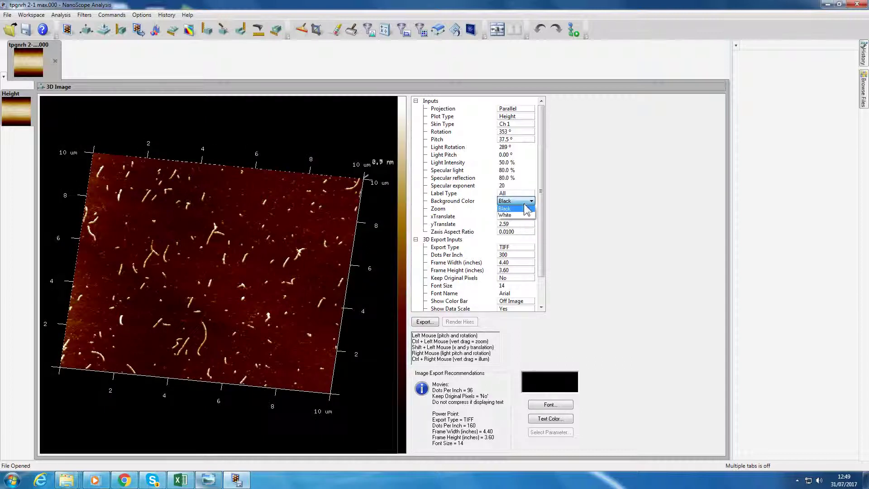
click(520, 215)
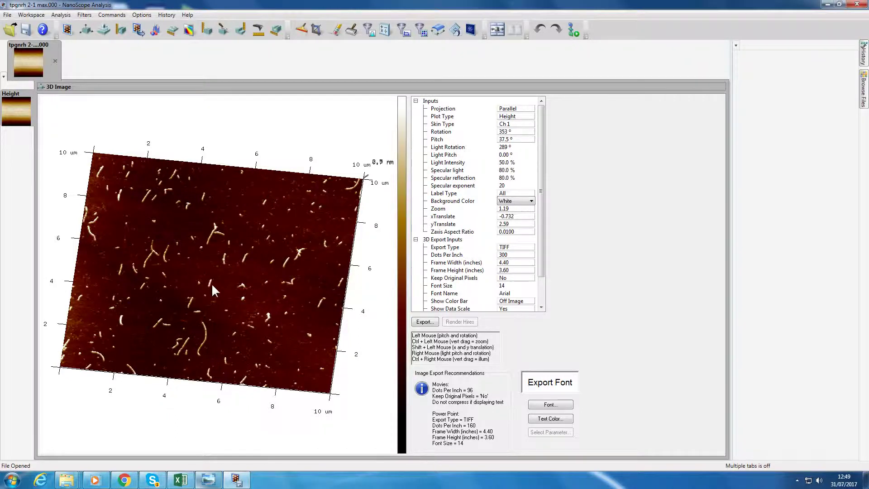
Orient the 3D image at about 349° rotation and 25.7° pitch, with zoom about 1.13 and x/y translation about -2.85 and 3.47.
drag(211, 283, 190, 295)
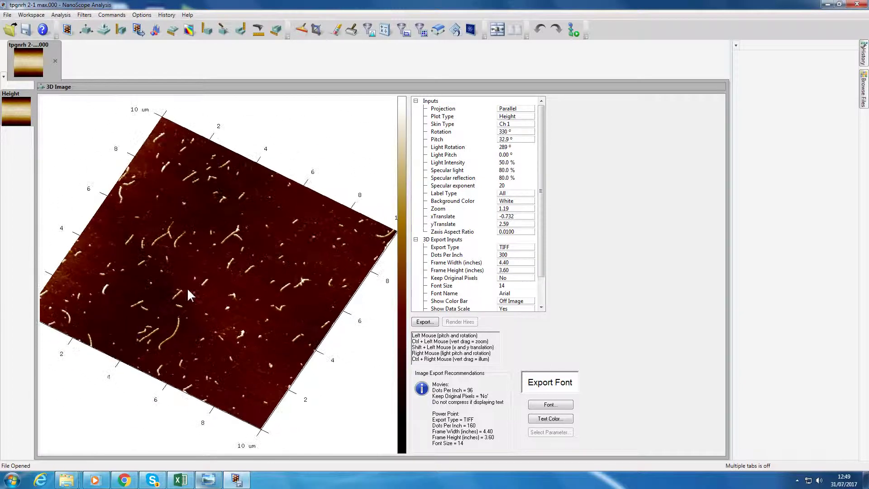
drag(324, 247, 233, 299)
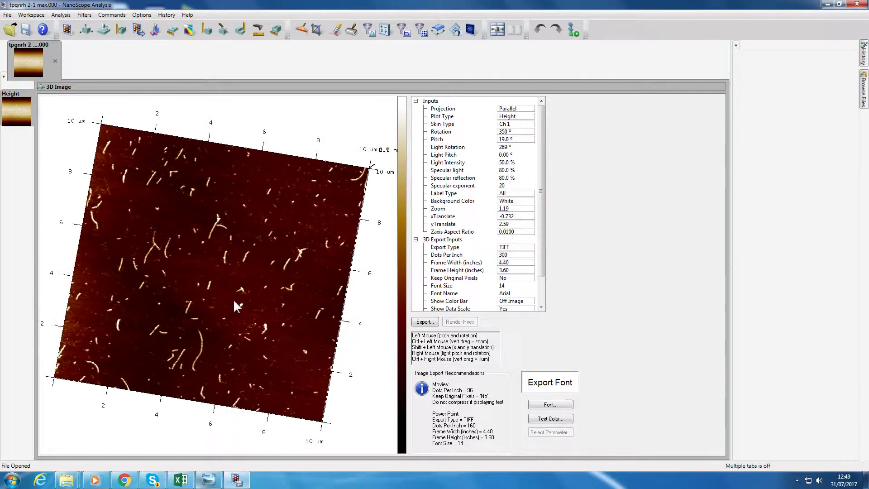
drag(306, 215, 256, 262)
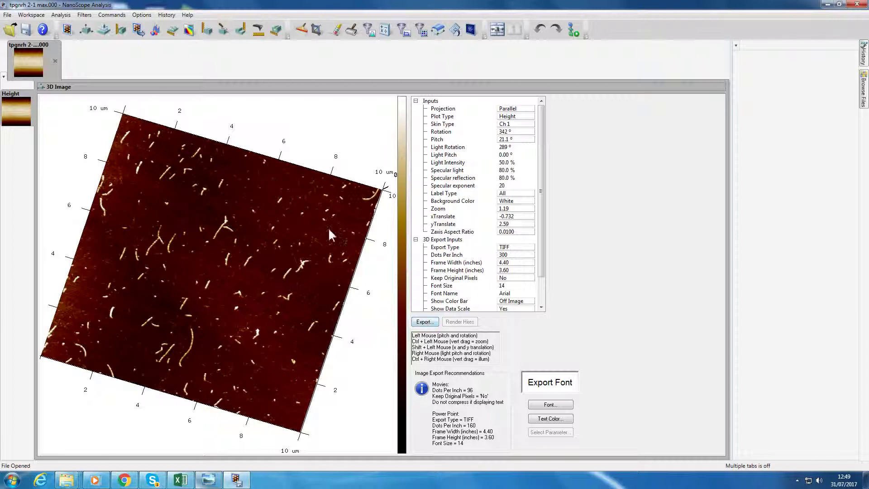
mouse_move(172, 350)
mouse_down()
mouse_move(184, 330)
mouse_move(181, 362)
mouse_up()
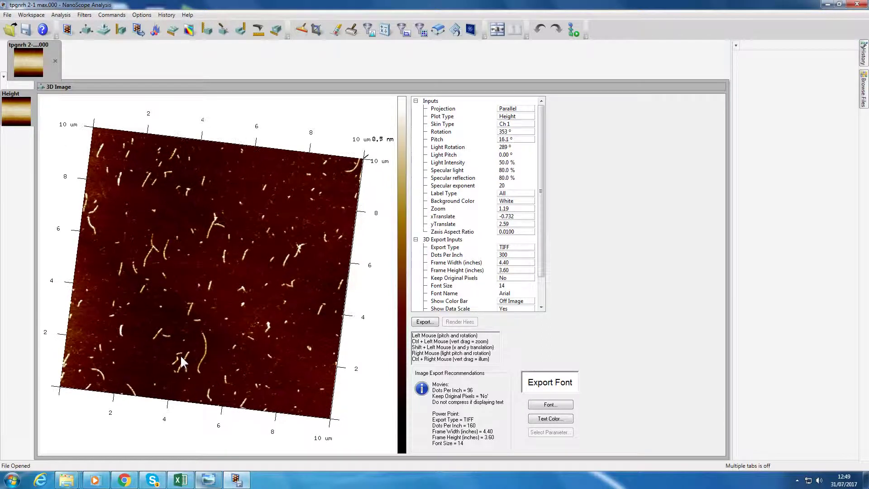
drag(145, 276, 184, 271)
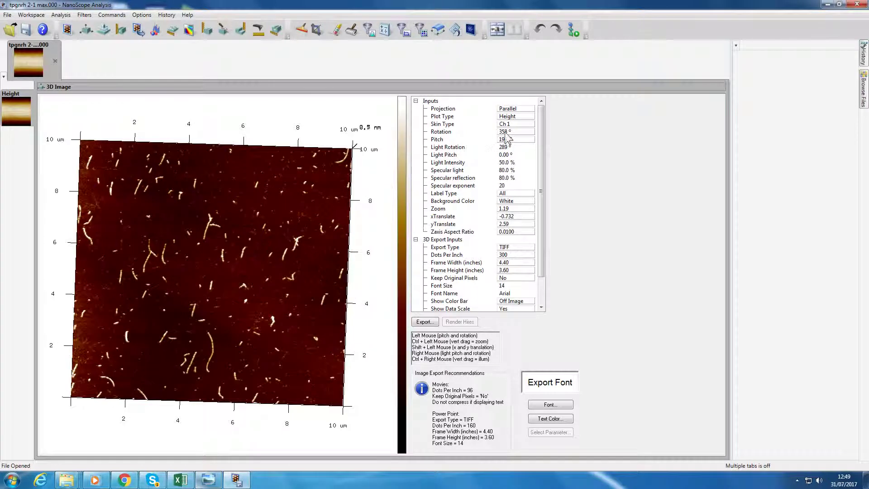
mouse_move(325, 258)
mouse_down()
mouse_move(316, 264)
mouse_move(317, 250)
mouse_up()
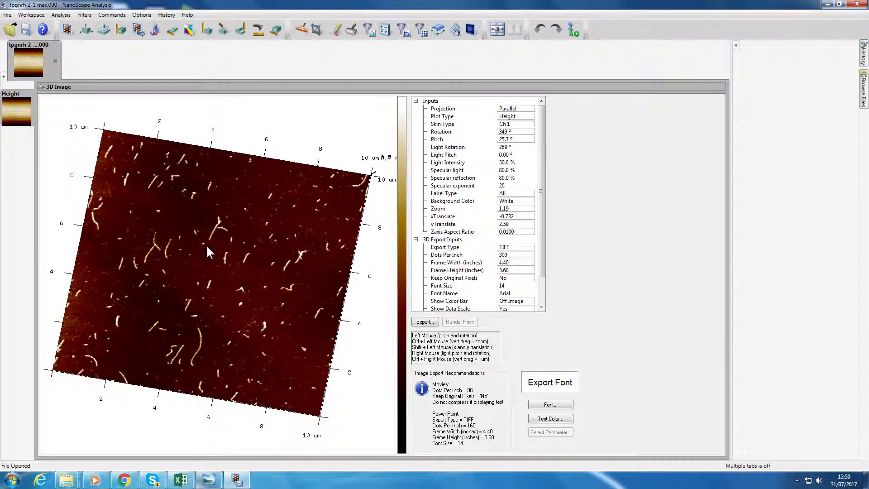
mouse_move(229, 218)
ctrl+mouse_down()
mouse_move(233, 229)
mouse_move(232, 188)
mouse_move(230, 202)
ctrl+mouse_up()
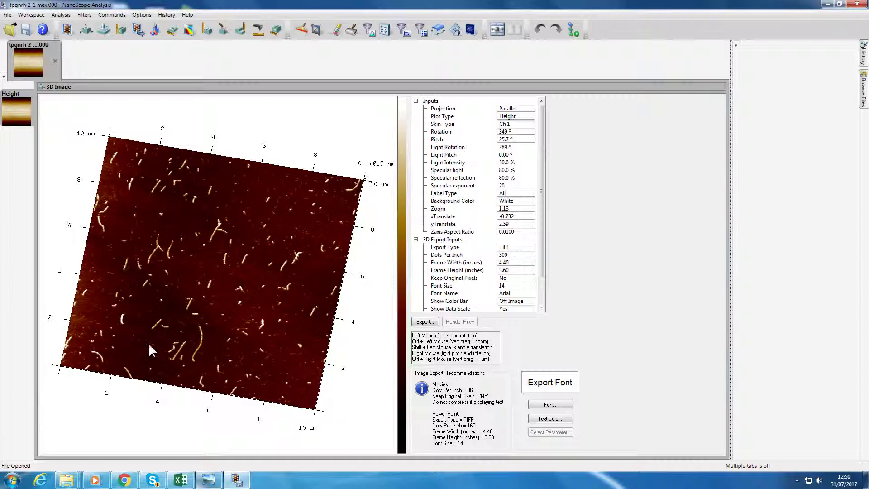
mouse_move(159, 339)
shift+mouse_down()
mouse_move(147, 330)
mouse_move(156, 333)
shift+mouse_up()
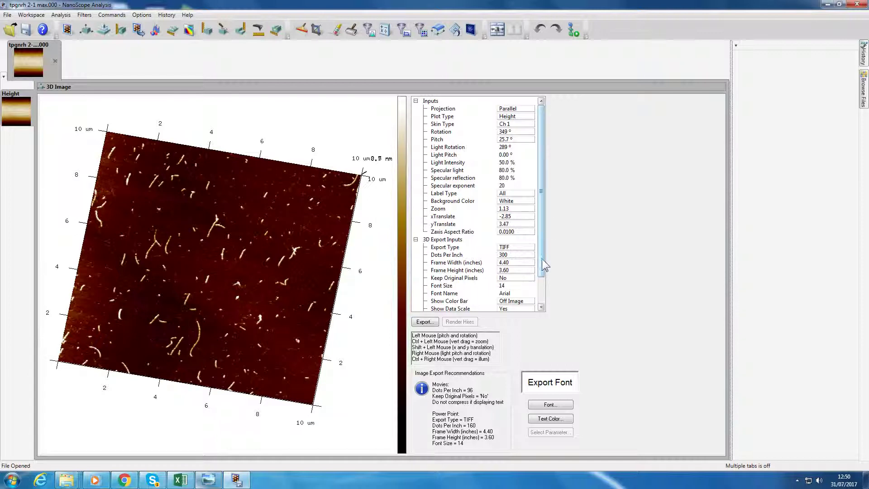
Export the 3D image as a TIFF named tpgnrh 2-1 max_3D_1.000 in the Max folder.
drag(544, 262, 543, 288)
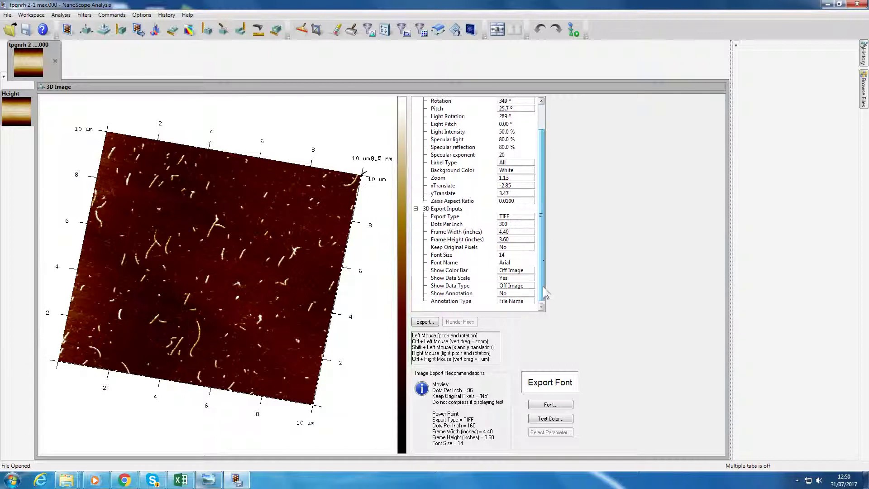
click(522, 217)
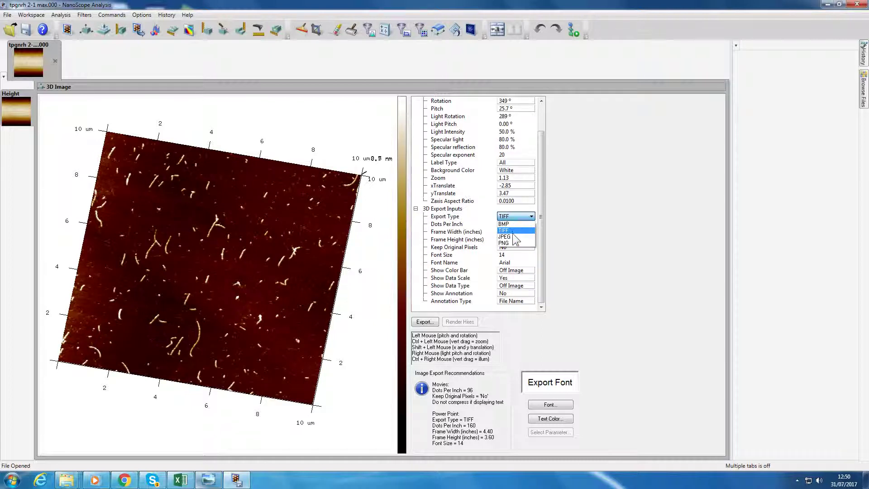
click(516, 231)
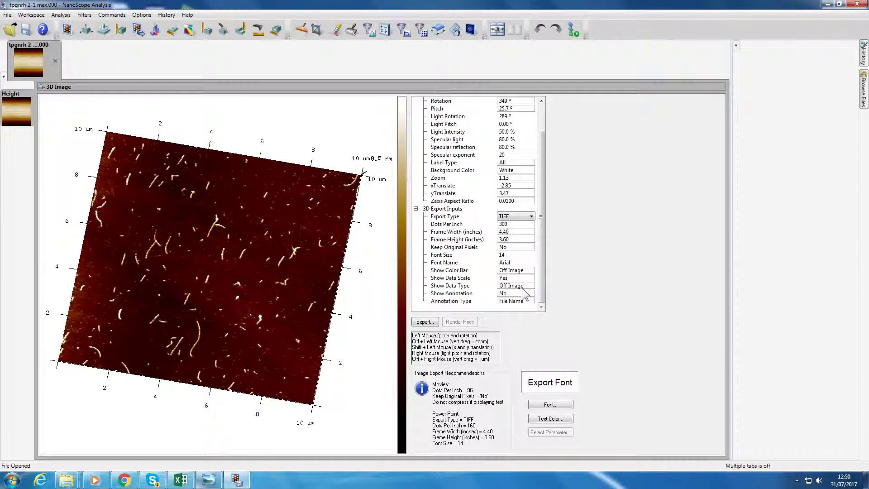
click(425, 323)
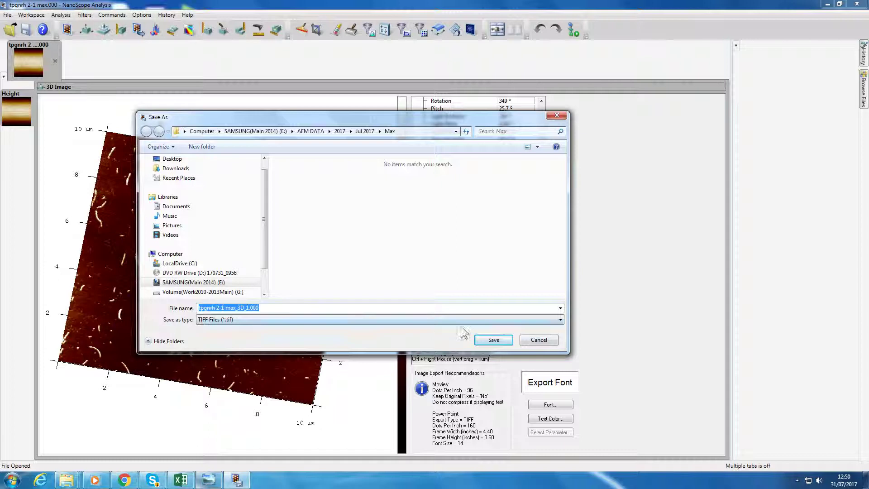
click(494, 340)
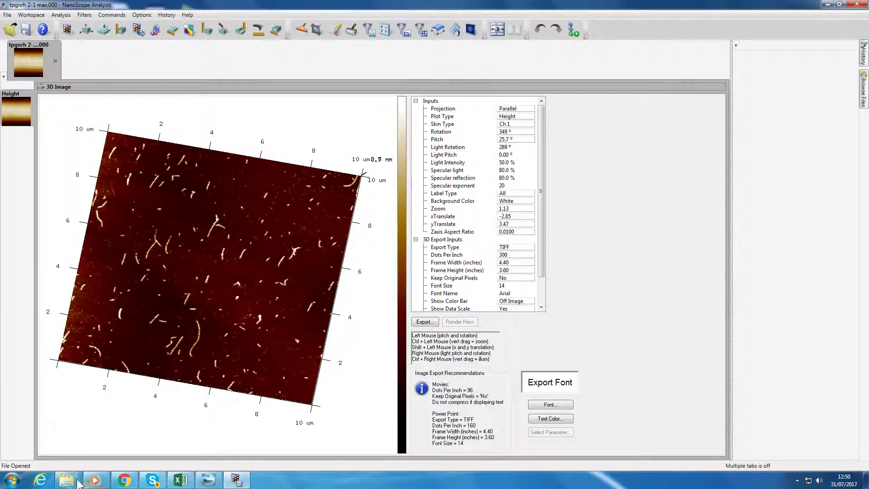
Check the exported TIFF tpgnrh 2-1 max_3D_1.000 from the Max folder in the photo viewer, and return to NanoScope Analysis.
mouse_move(74, 481)
click(71, 446)
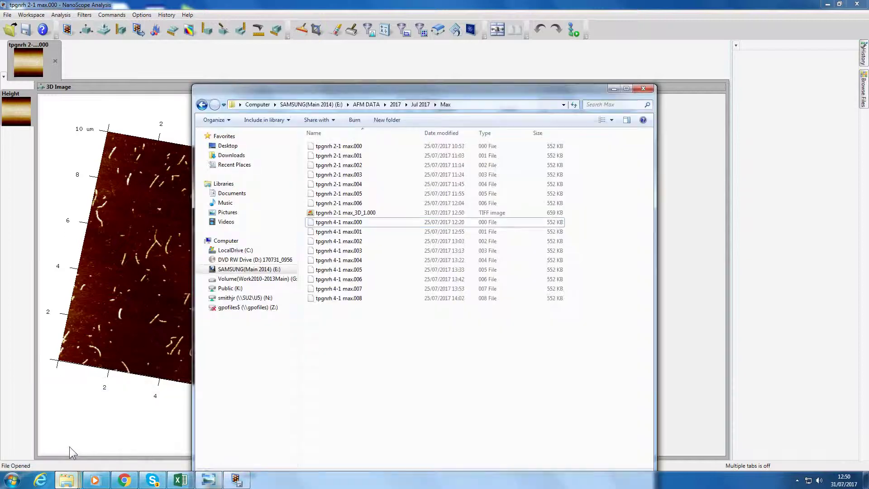
double_click(380, 213)
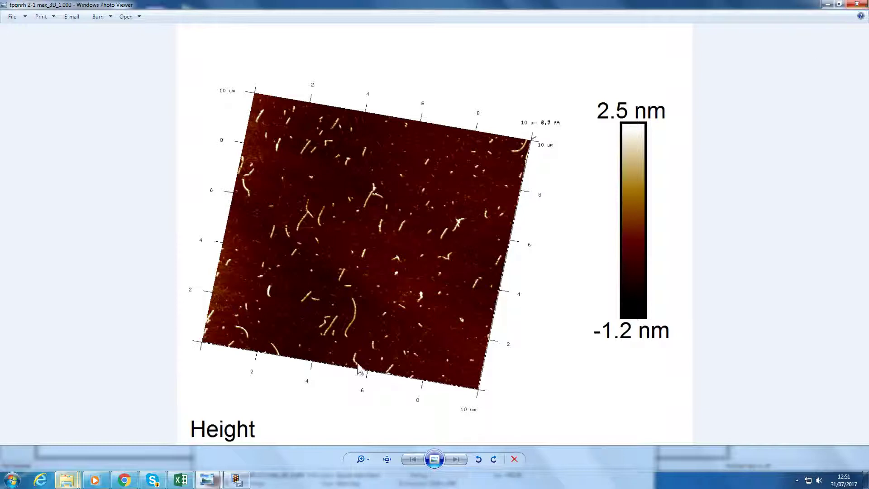
click(858, 4)
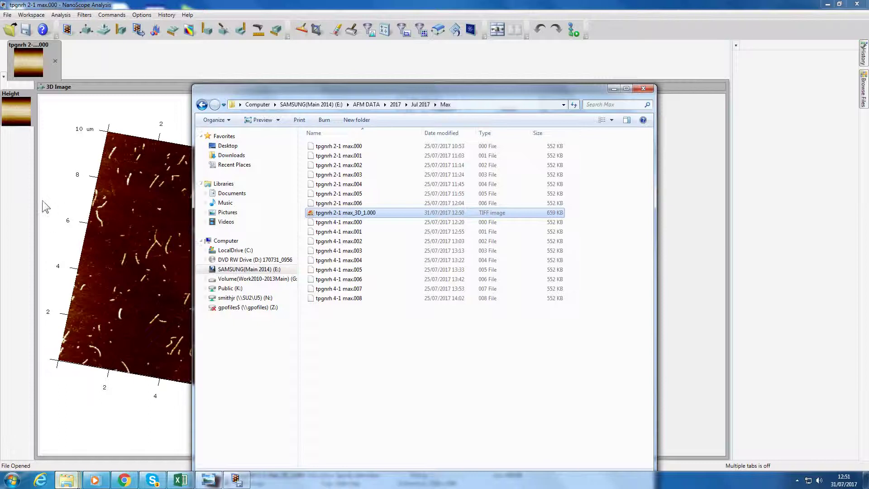
click(44, 206)
Review the available Show Data Type options in the 3D export settings.
scroll(535, 302, down, 2)
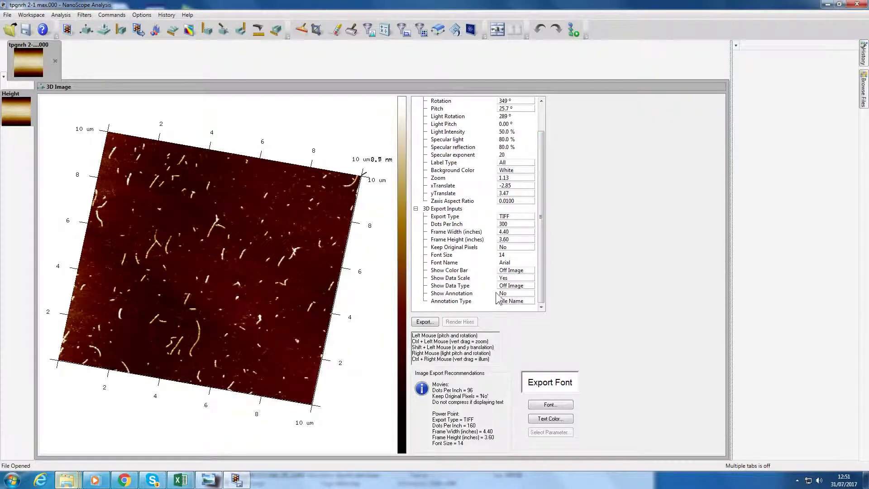
click(520, 286)
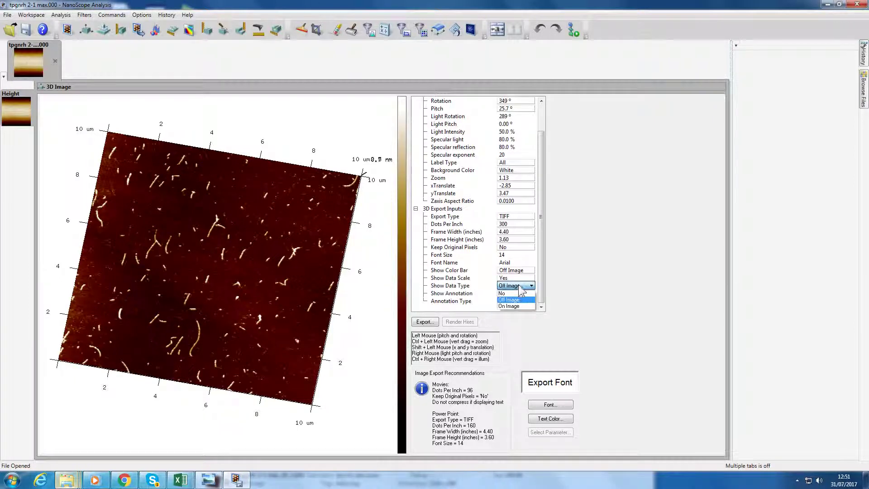
click(522, 287)
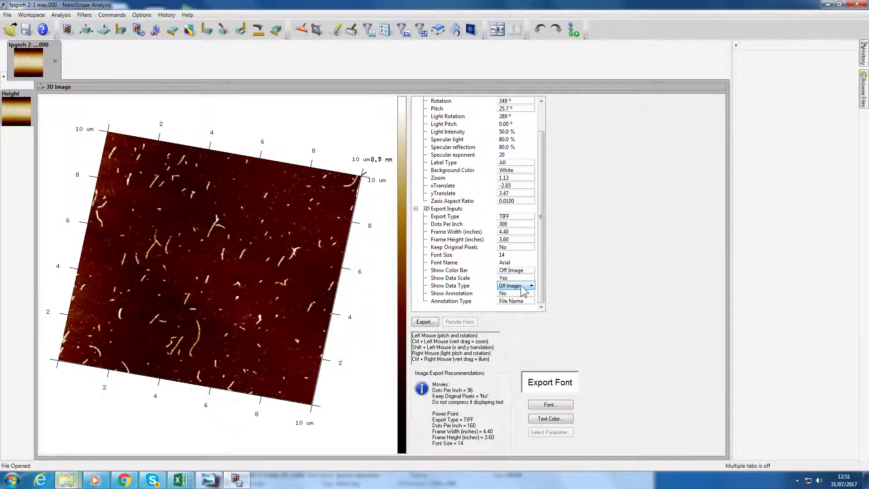